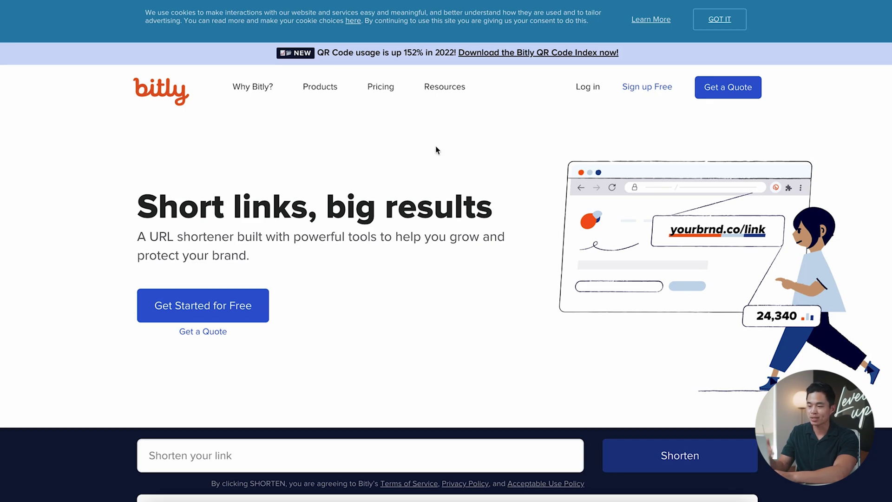
{"action": "scroll", "coordinate": [437, 150], "scroll_direction": "down", "scroll_amount": 10}
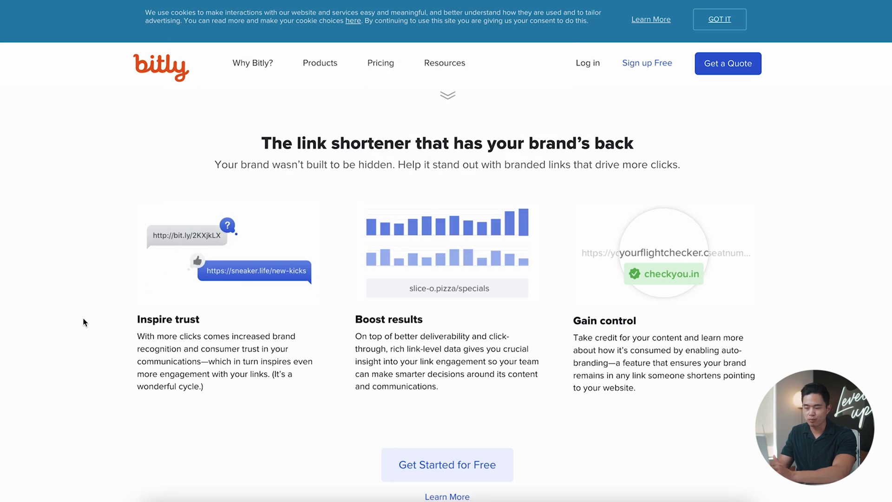
{"action": "scroll", "coordinate": [84, 321], "scroll_direction": "down", "scroll_amount": 5}
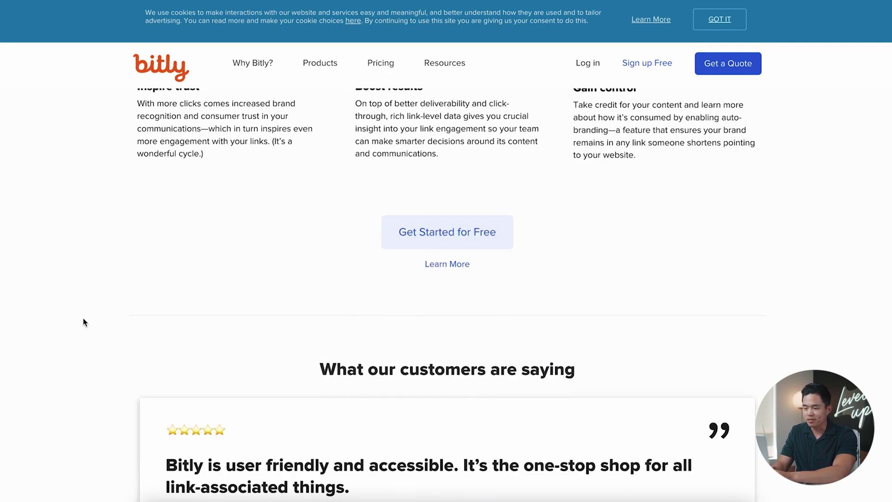
{"action": "scroll", "coordinate": [83, 322], "scroll_direction": "down", "scroll_amount": 12}
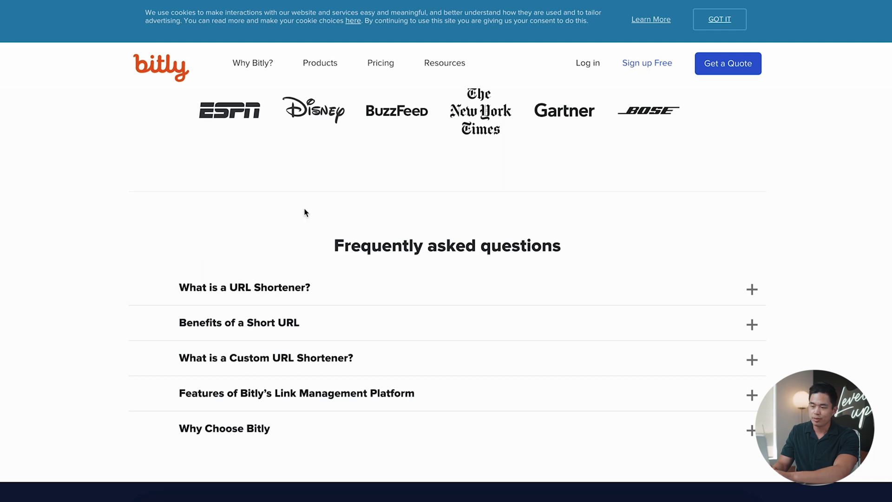
{"action": "left_click", "coordinate": [380, 65]}
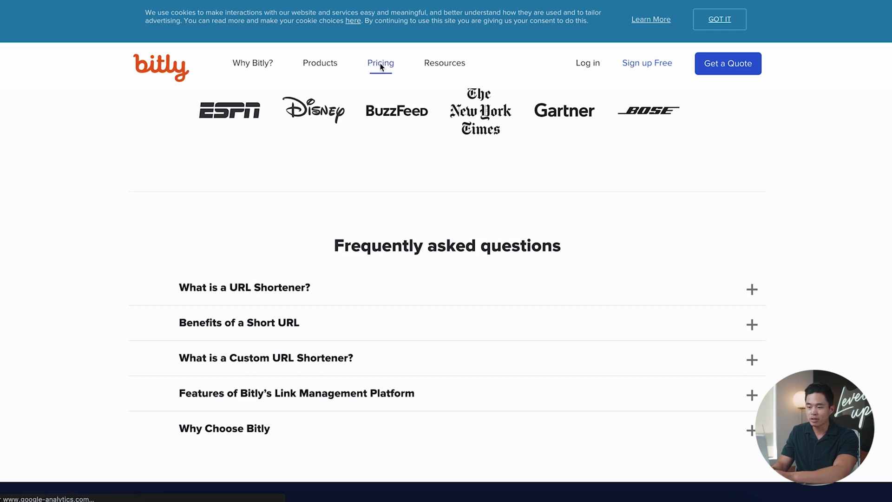
Step: Scroll the pricing page down to the Free, Starter, Basic, Premium and Enterprise plan cards
{"action": "scroll", "coordinate": [63, 364], "scroll_direction": "down", "scroll_amount": 2}
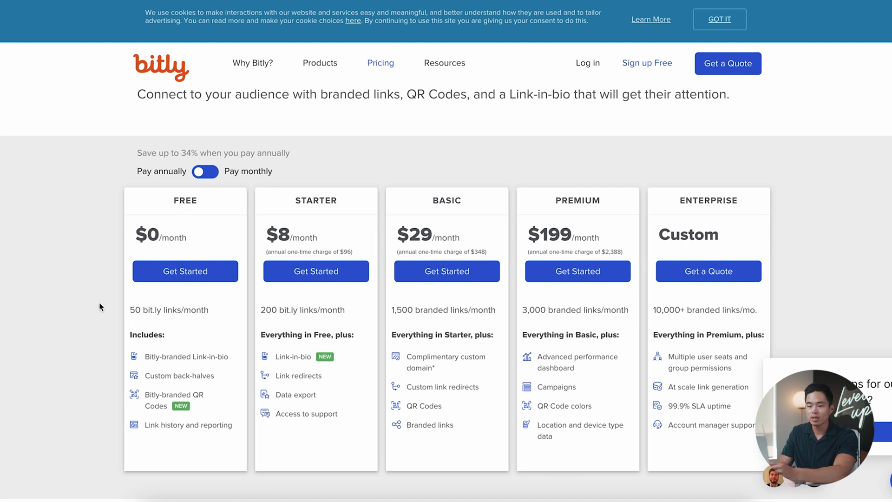
{"action": "scroll", "coordinate": [99, 307], "scroll_direction": "down", "scroll_amount": 1}
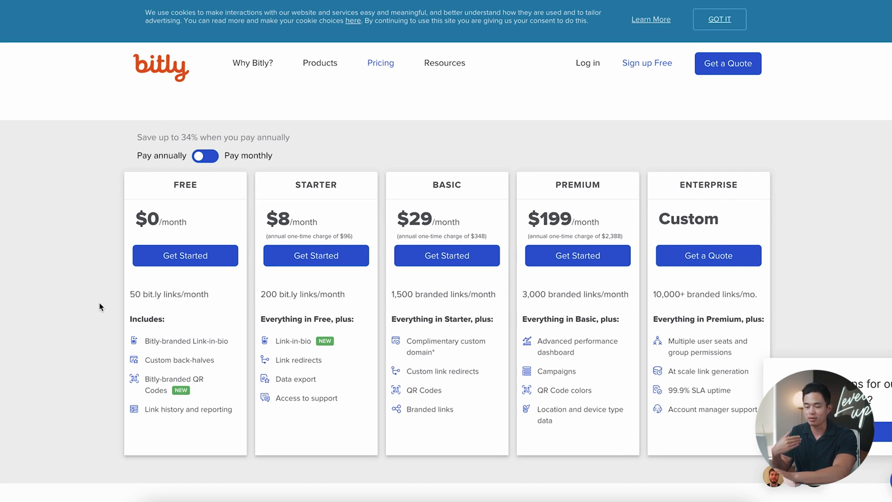
Step: Sign up for the Free plan by email and skip the link-usage question
{"action": "left_click", "coordinate": [186, 261]}
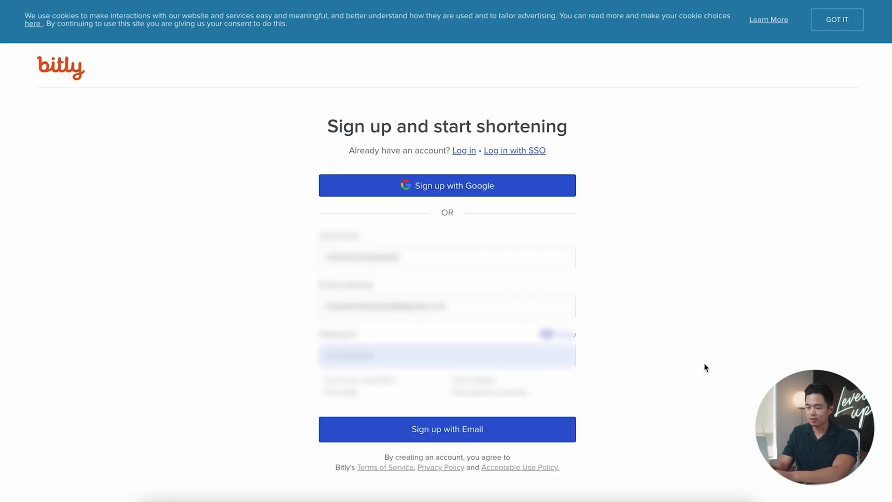
{"action": "left_click", "coordinate": [467, 431]}
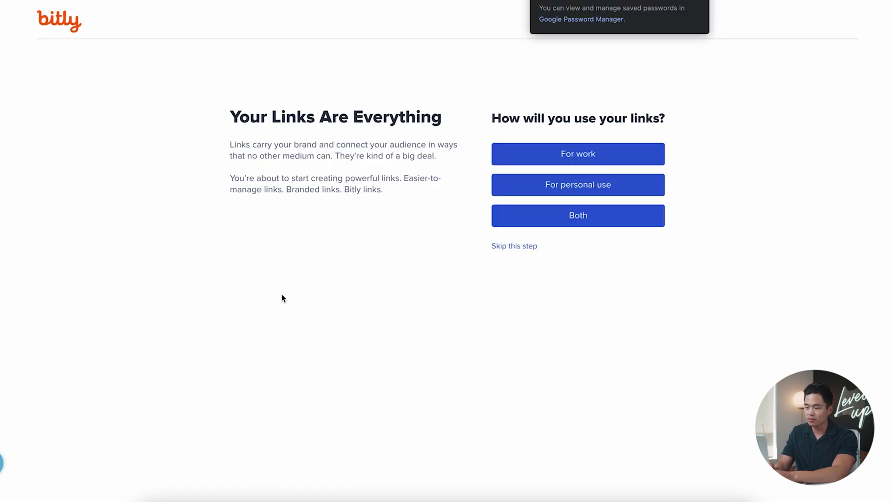
{"action": "left_click", "coordinate": [523, 245]}
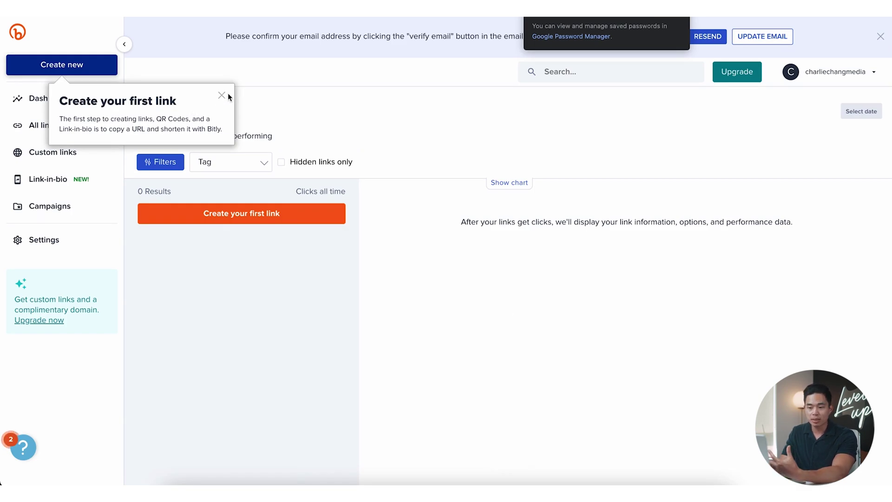
Step: Dismiss the first-link tip and start a new link, keeping the bit.ly domain
{"action": "left_click", "coordinate": [222, 95]}
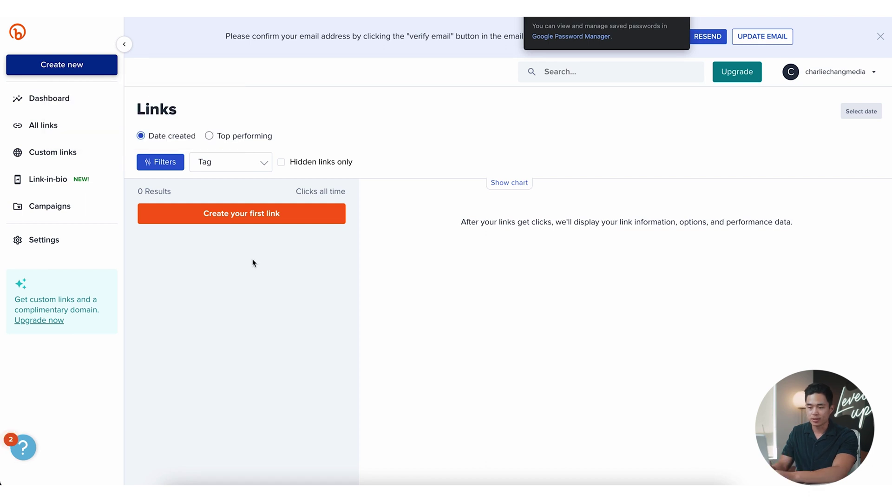
{"action": "left_click", "coordinate": [49, 70]}
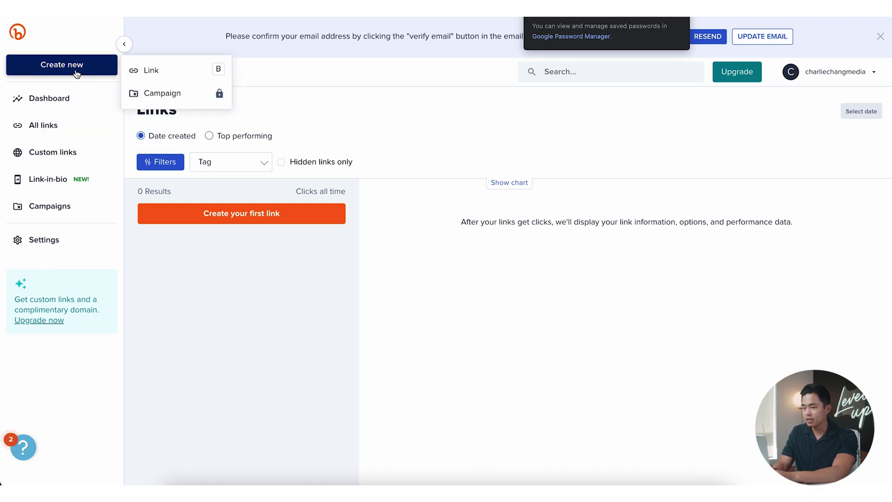
{"action": "left_click", "coordinate": [180, 71]}
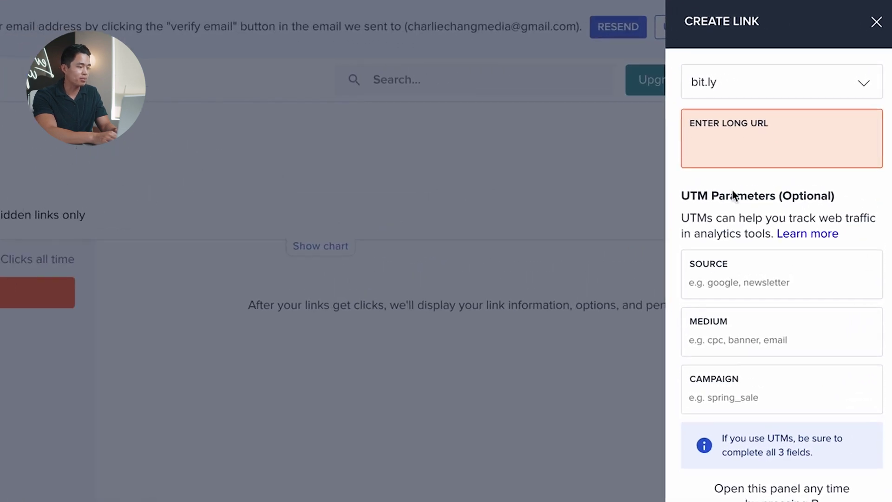
{"action": "left_click", "coordinate": [785, 79]}
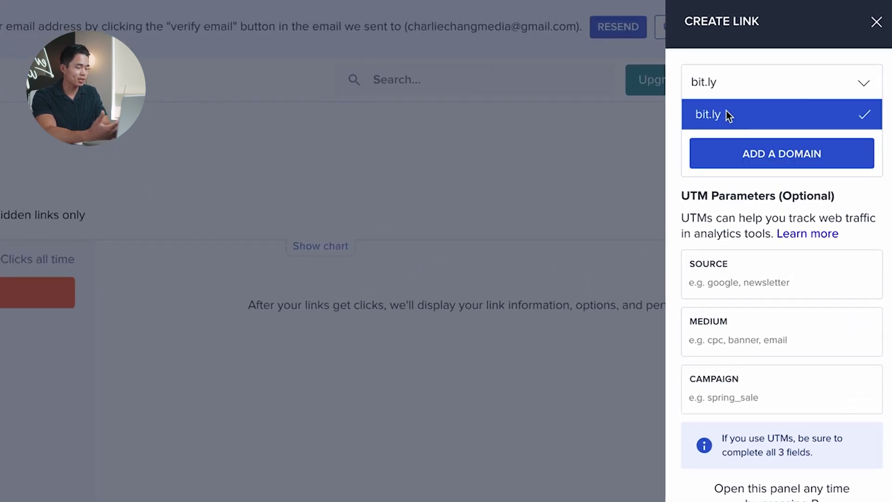
{"action": "left_click", "coordinate": [802, 56]}
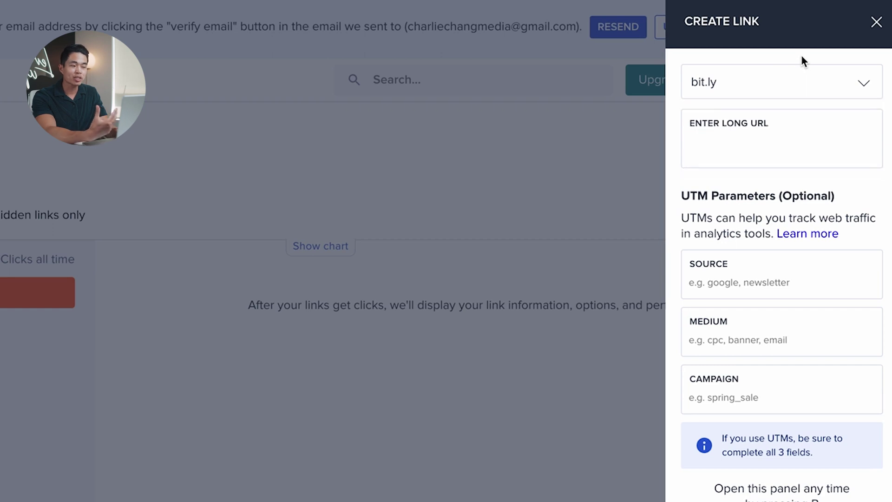
{"action": "left_click", "coordinate": [788, 81]}
{"action": "left_click", "coordinate": [759, 56]}
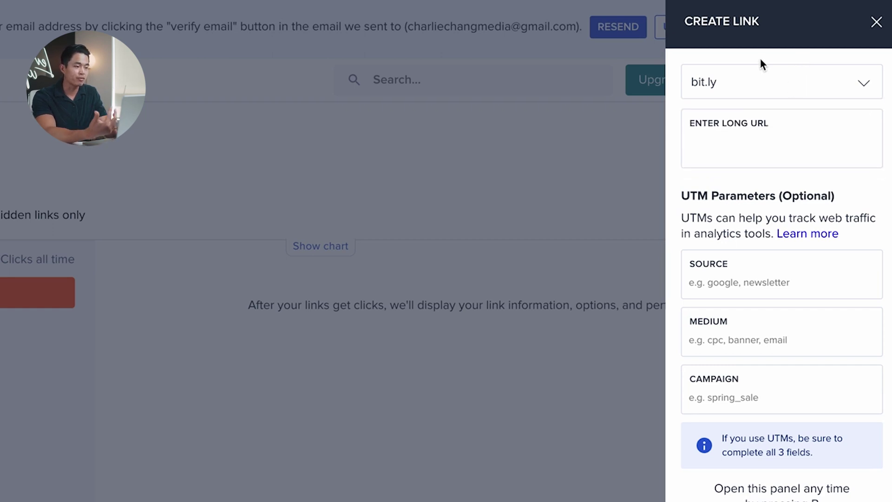
{"action": "left_click", "coordinate": [757, 156]}
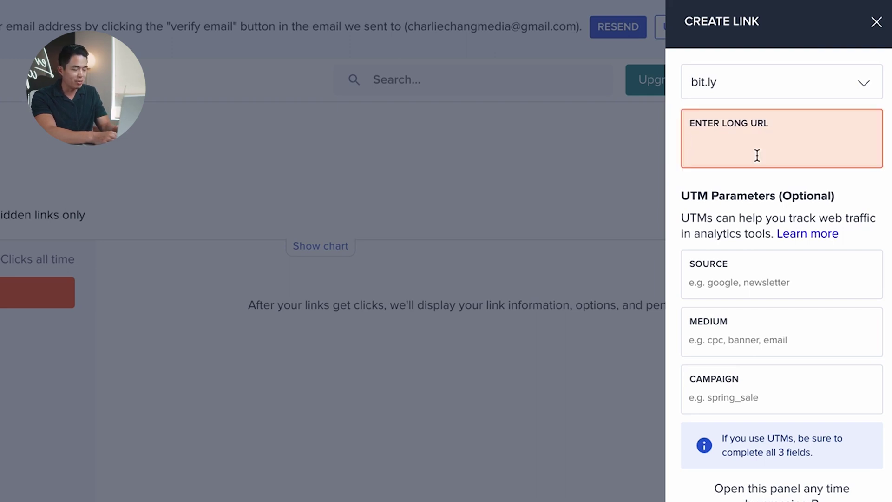
Step: Paste the Robinhood referral URL and set UTM source facebook, medium post, campaign fb_springcampaign
{"action": "type", "text": "https://robinhood.c3me6x.net/d4J57"}
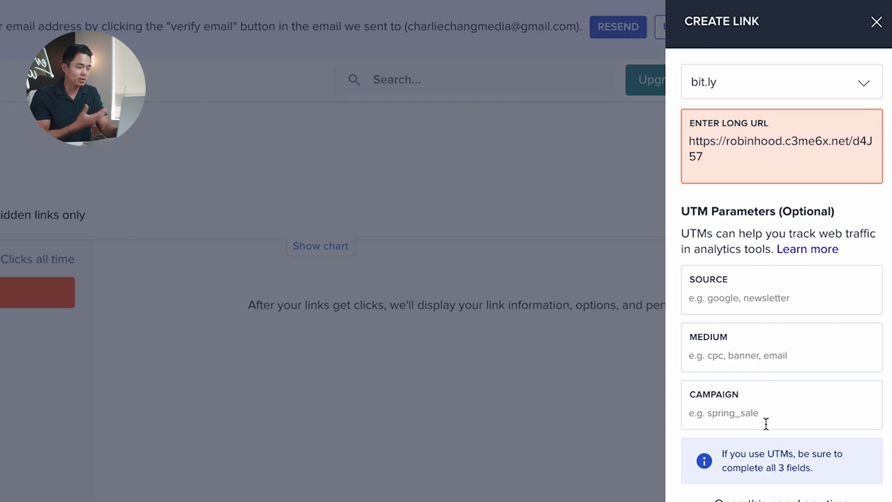
{"action": "left_click", "coordinate": [763, 303]}
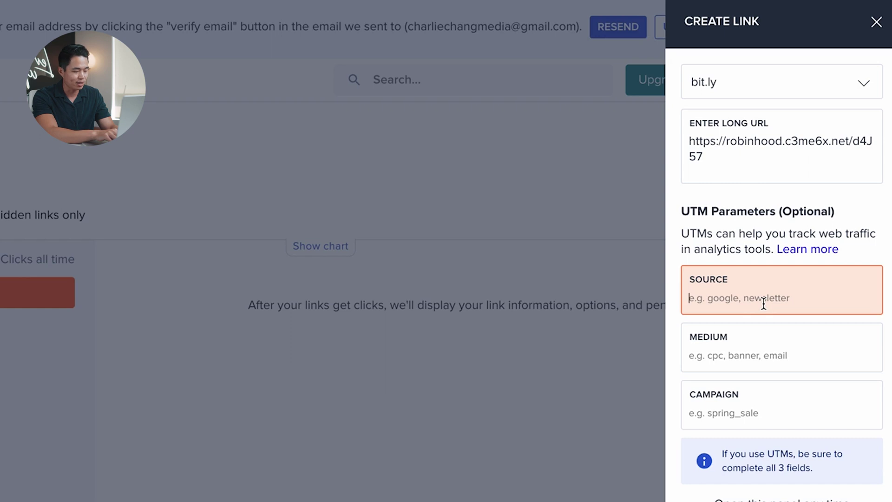
{"action": "type", "text": "facebook"}
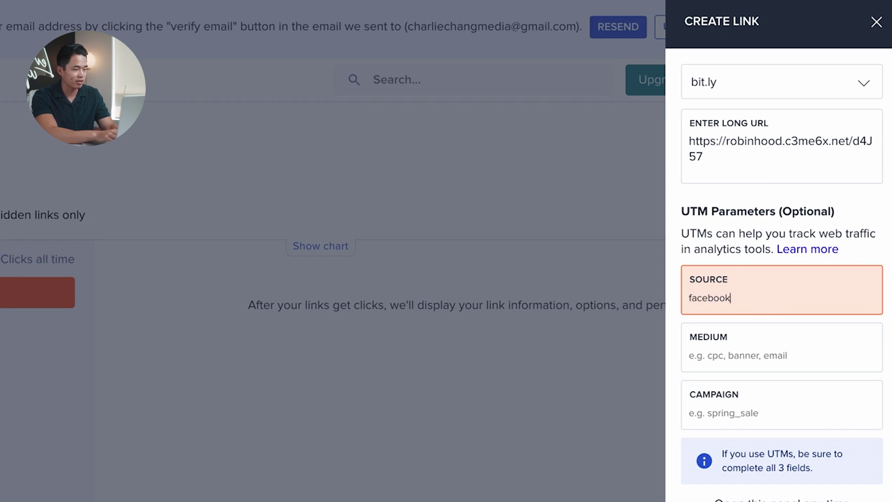
{"action": "left_click", "coordinate": [770, 356]}
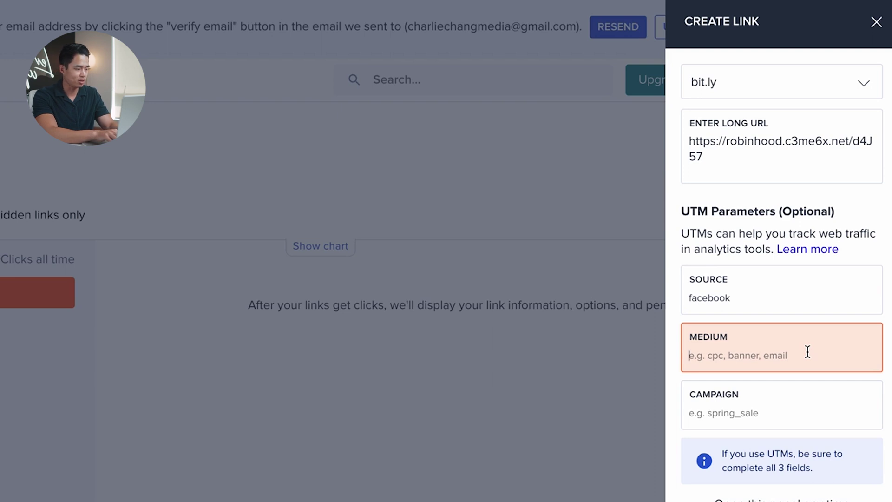
{"action": "type", "text": "post"}
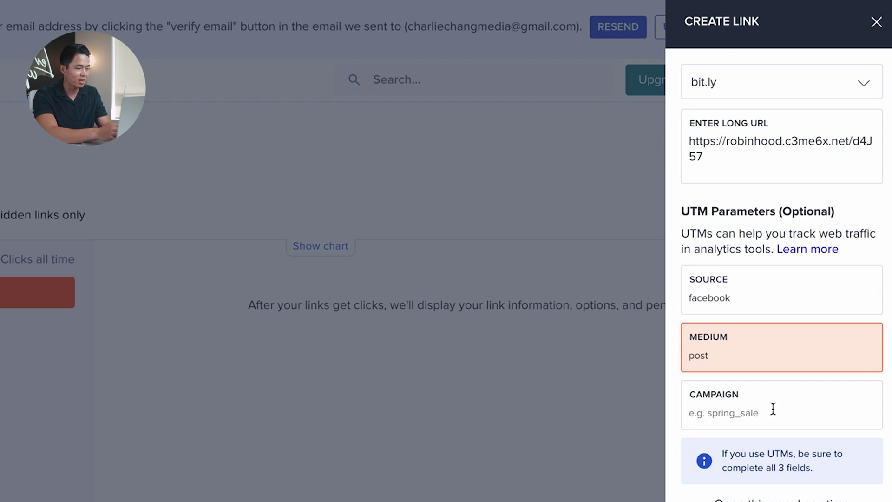
{"action": "left_click", "coordinate": [772, 409]}
{"action": "type", "text": "f"}
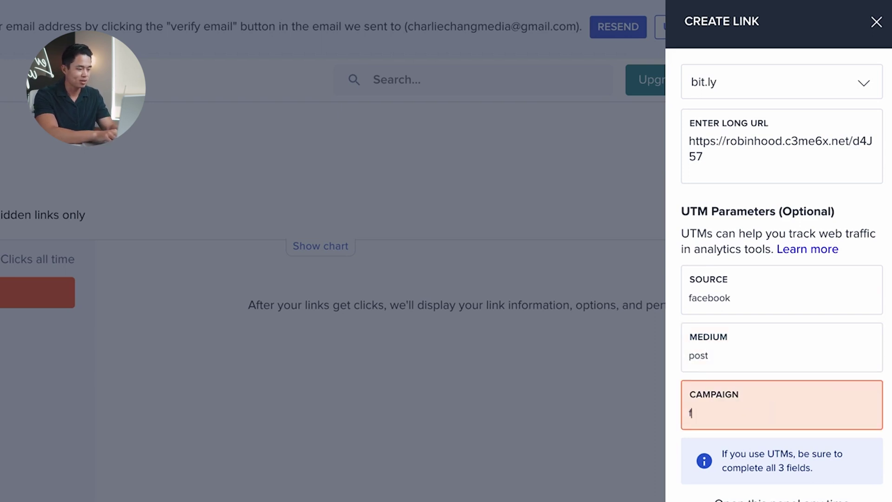
{"action": "type", "text": "b_springcampa"}
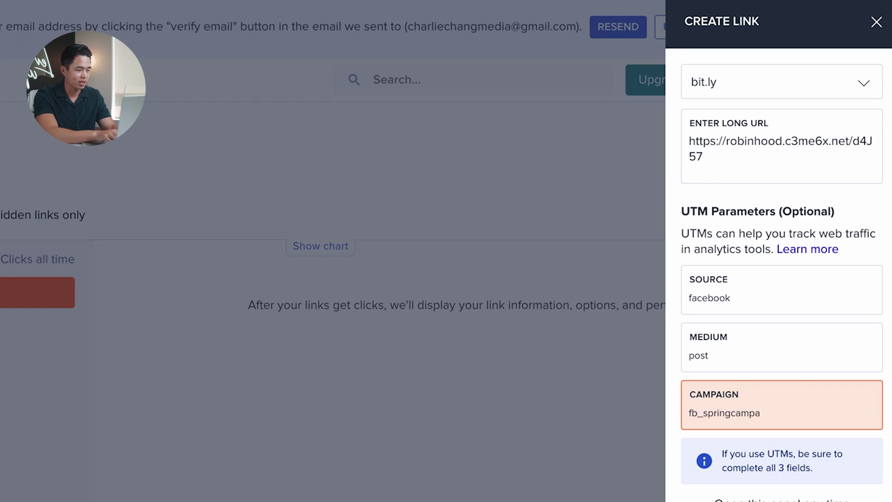
{"action": "type", "text": "gin"}
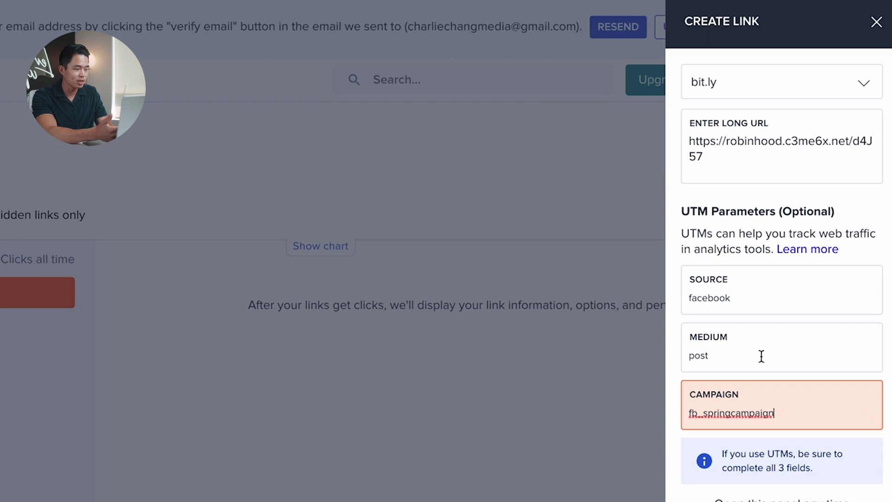
{"action": "left_click", "coordinate": [794, 377]}
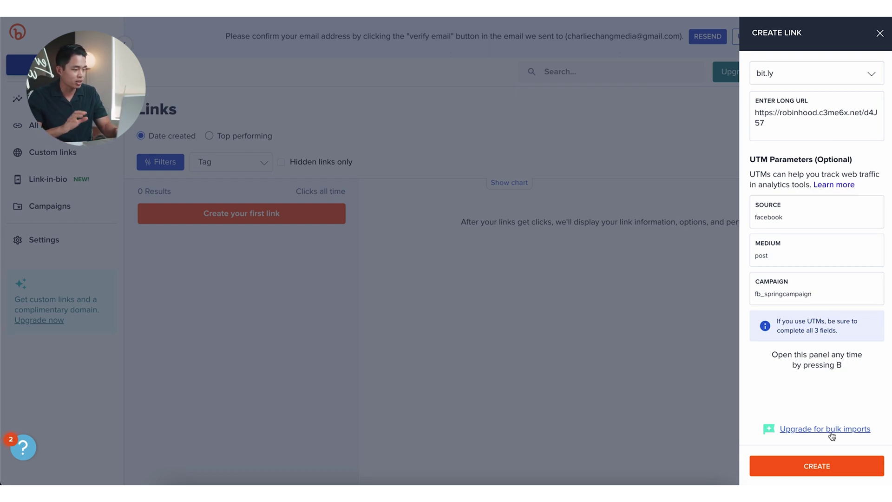
Step: Create the short link bit.ly/3wECheQ, then preview and close its QR code
{"action": "left_click", "coordinate": [811, 462]}
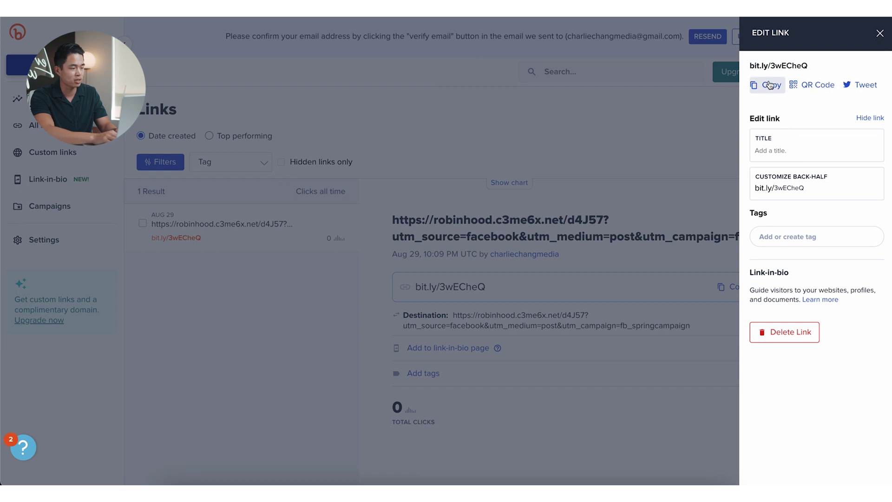
{"action": "left_click", "coordinate": [811, 87]}
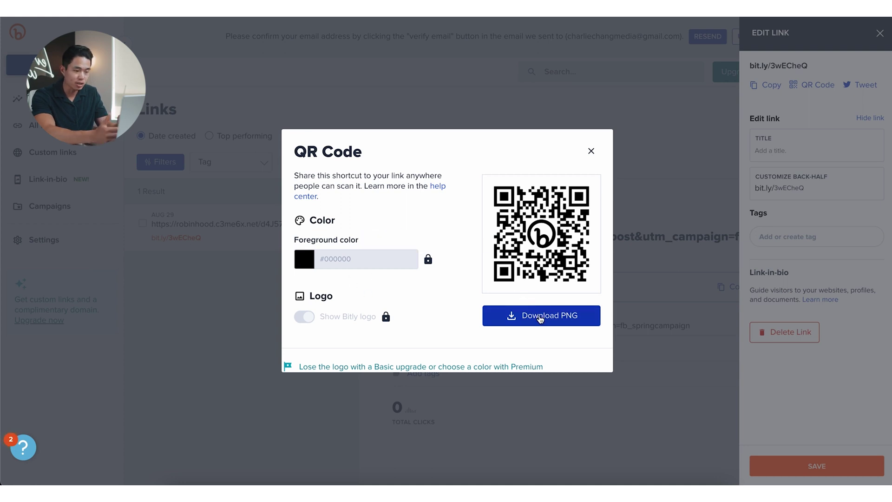
{"action": "left_click", "coordinate": [590, 151]}
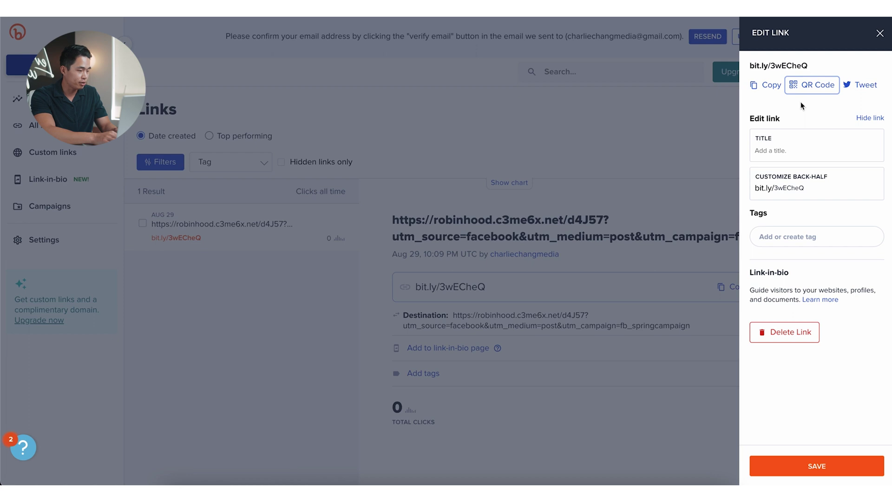
Step: Title the link 'Robinhood Free stock link'
{"action": "left_click", "coordinate": [803, 152]}
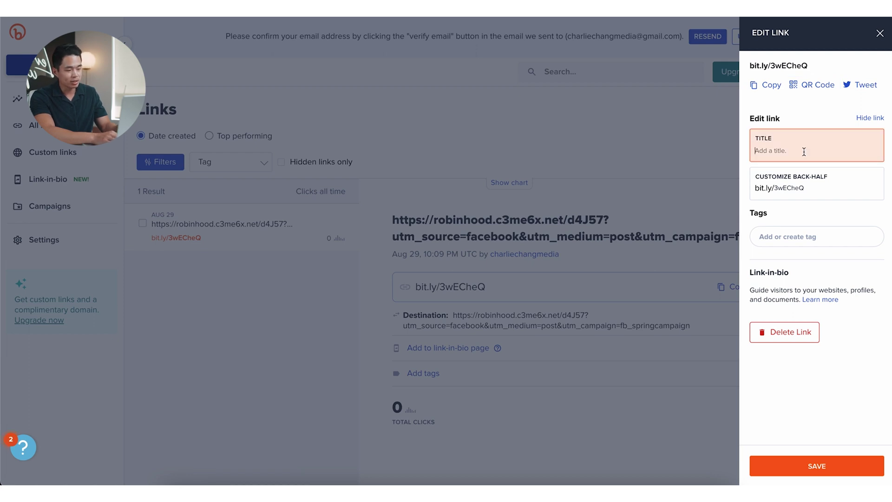
{"action": "type", "text": "R"}
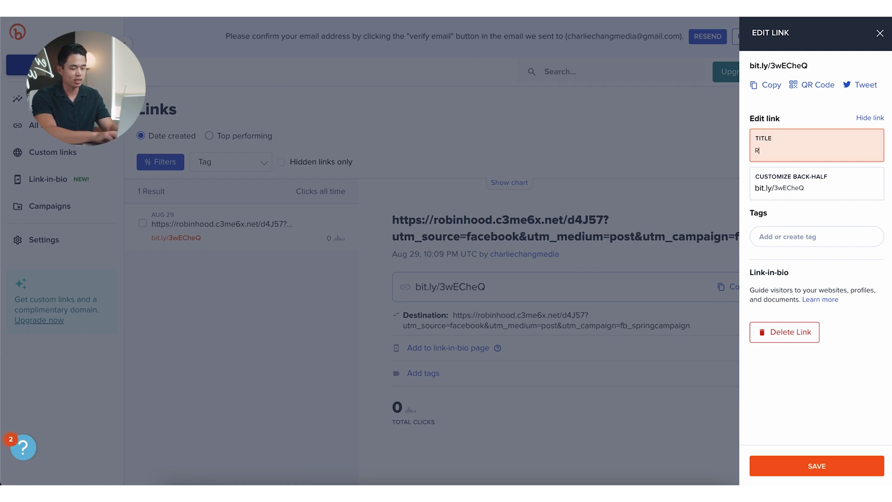
{"action": "type", "text": "obinhood Free stock link"}
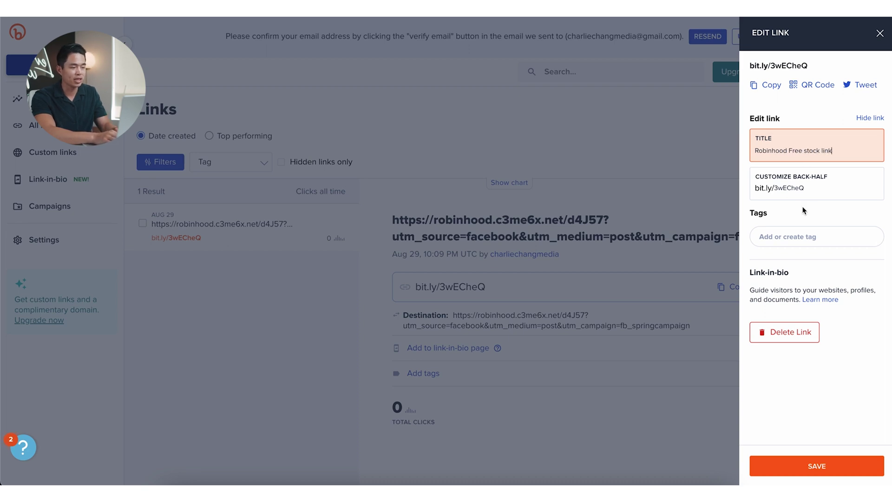
{"action": "left_click", "coordinate": [804, 211]}
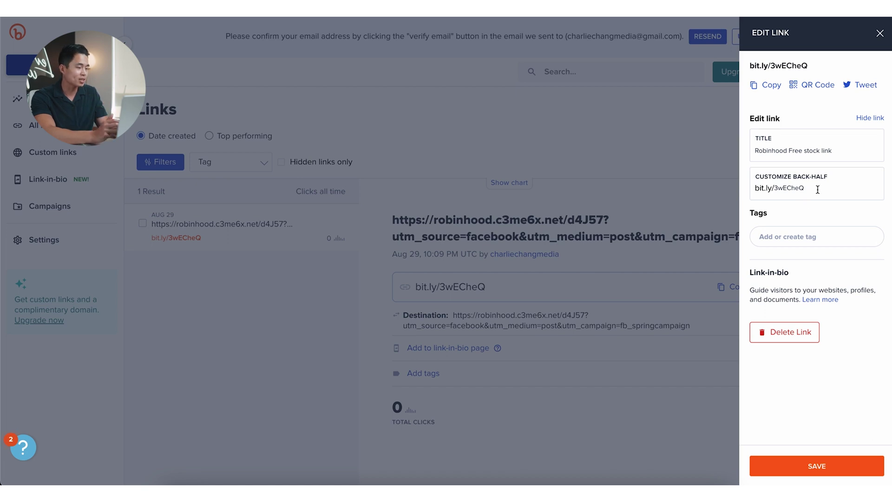
Step: Replace the back-half 3wECheQ with robinhoodstockpromo and save the link
{"action": "left_click", "coordinate": [818, 189]}
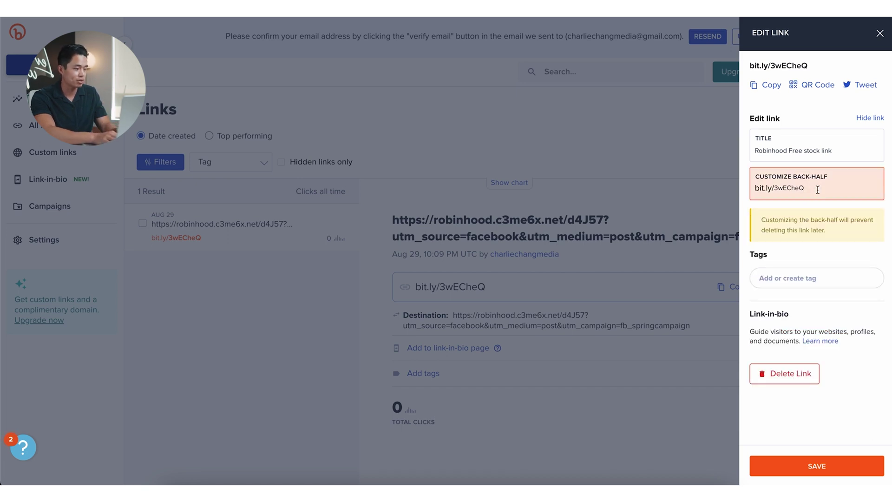
{"action": "double_click", "coordinate": [818, 190]}
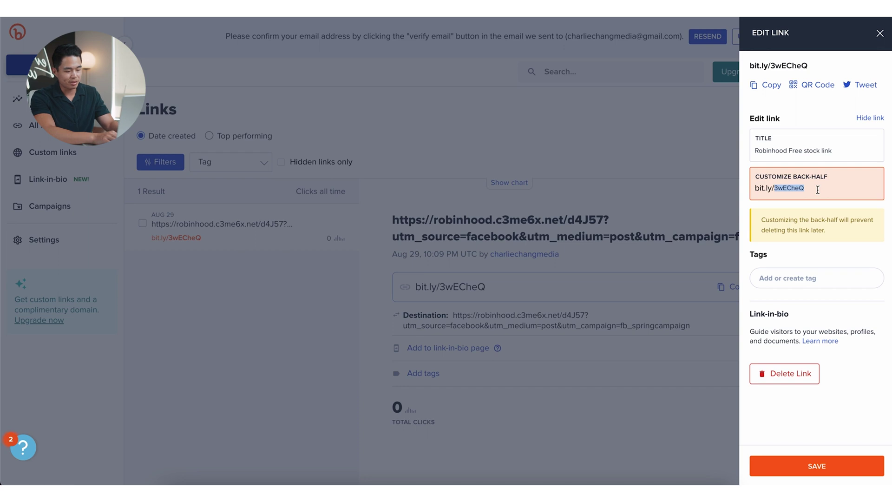
{"action": "type", "text": "robinhoodsto"}
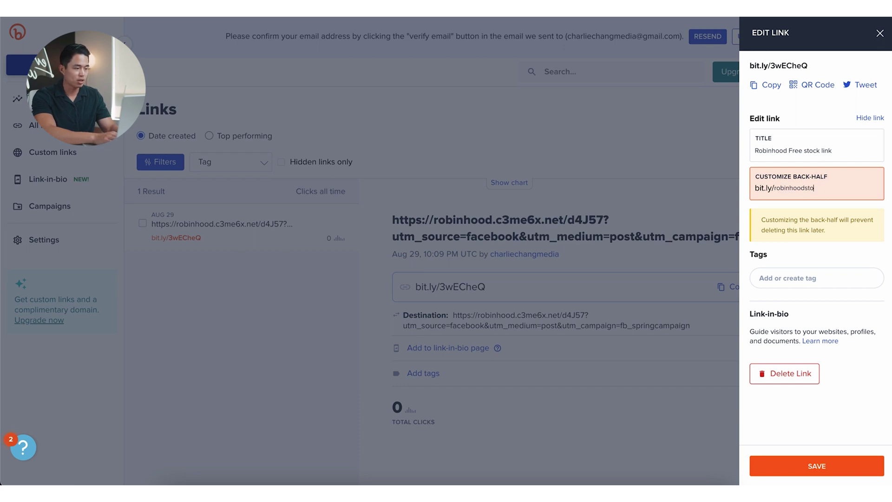
{"action": "type", "text": "ckpromo"}
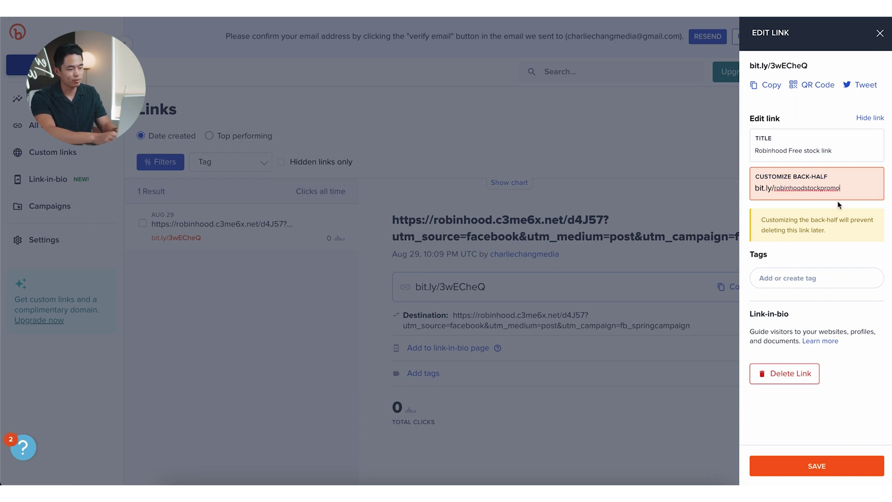
{"action": "left_click", "coordinate": [826, 262]}
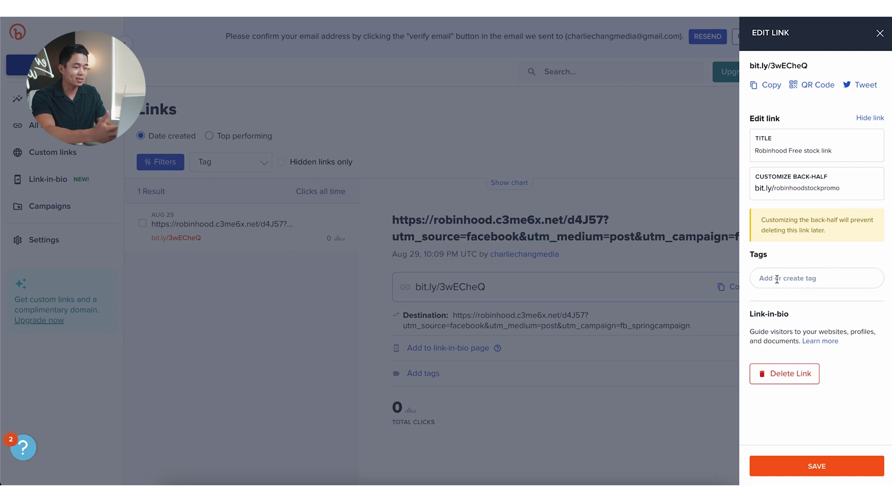
{"action": "left_click", "coordinate": [825, 466]}
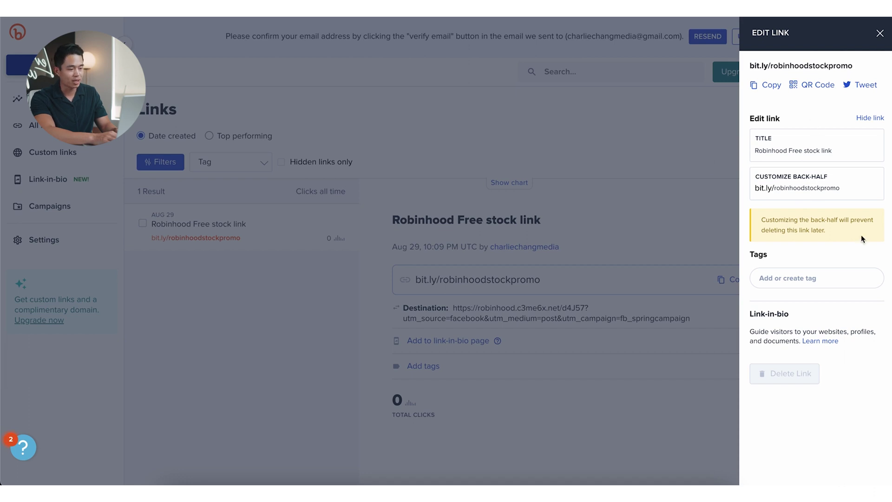
{"action": "left_click", "coordinate": [679, 144]}
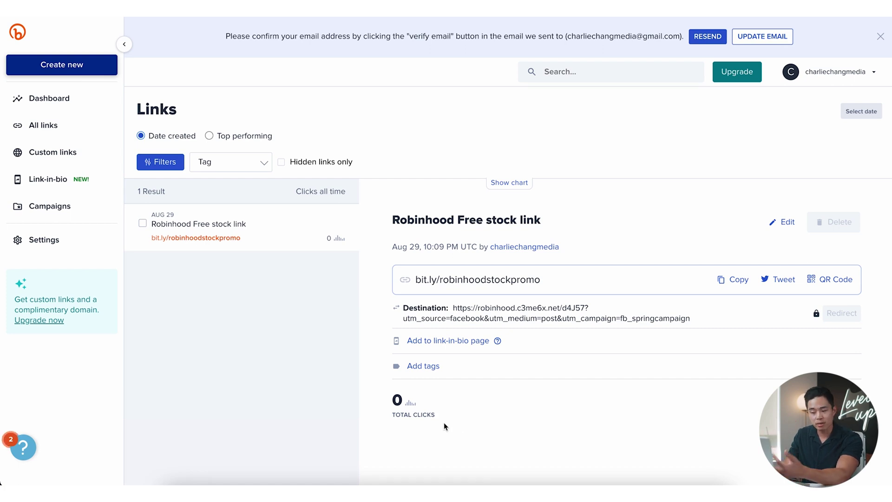
Step: Go to the custom links page, which shows the Premium-only Campaigns page
{"action": "mouse_move", "coordinate": [445, 420]}
{"action": "left_mouse_down"}
{"action": "mouse_move", "coordinate": [409, 399]}
{"action": "mouse_move", "coordinate": [409, 367]}
{"action": "mouse_move", "coordinate": [440, 420]}
{"action": "left_mouse_up"}
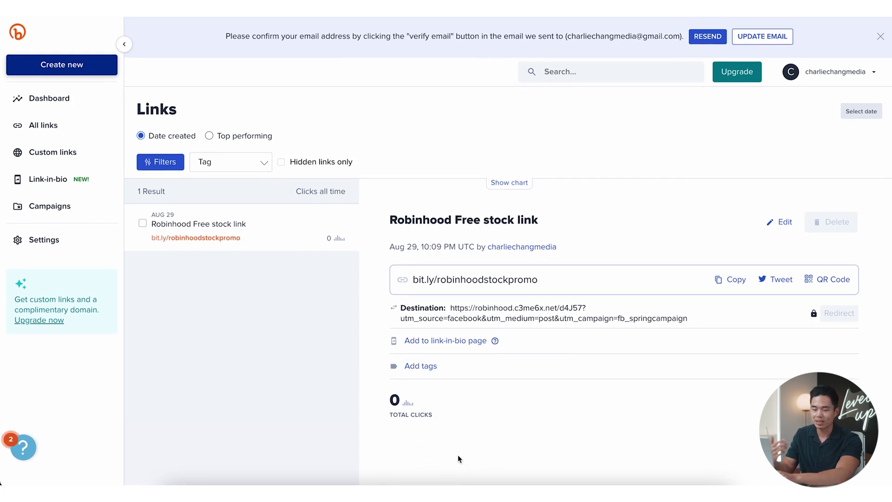
{"action": "left_click", "coordinate": [84, 159]}
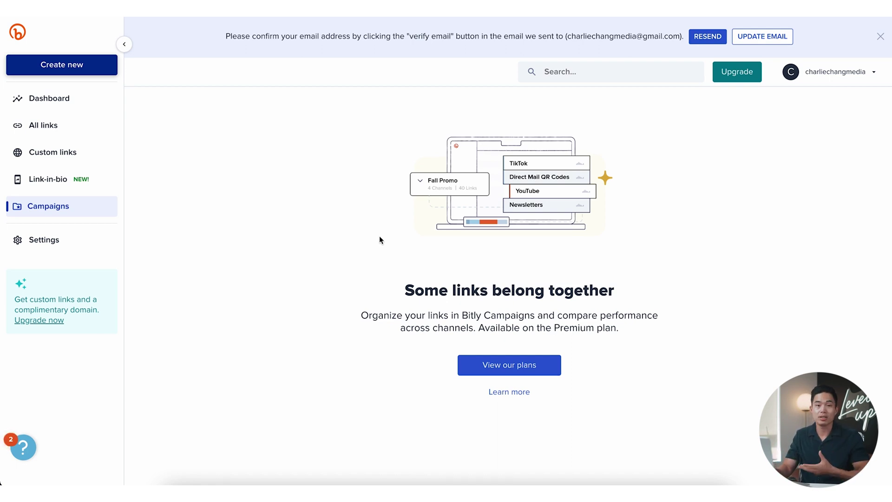
{"action": "left_click", "coordinate": [47, 126]}
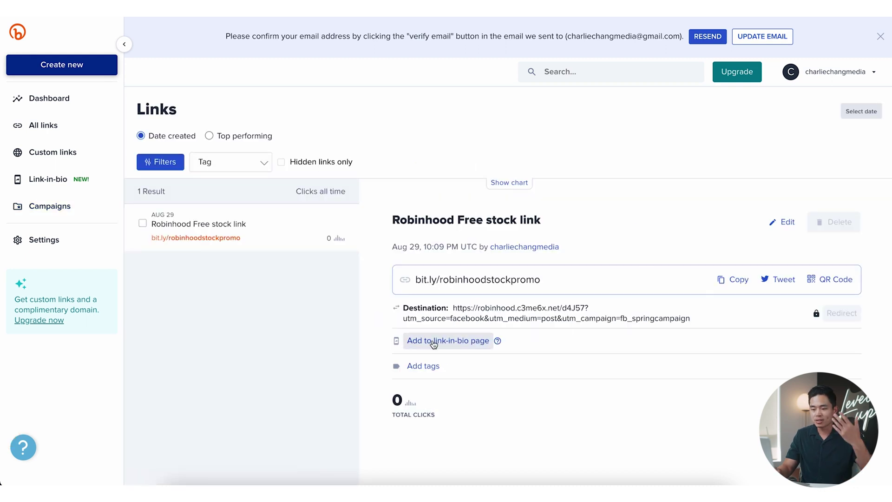